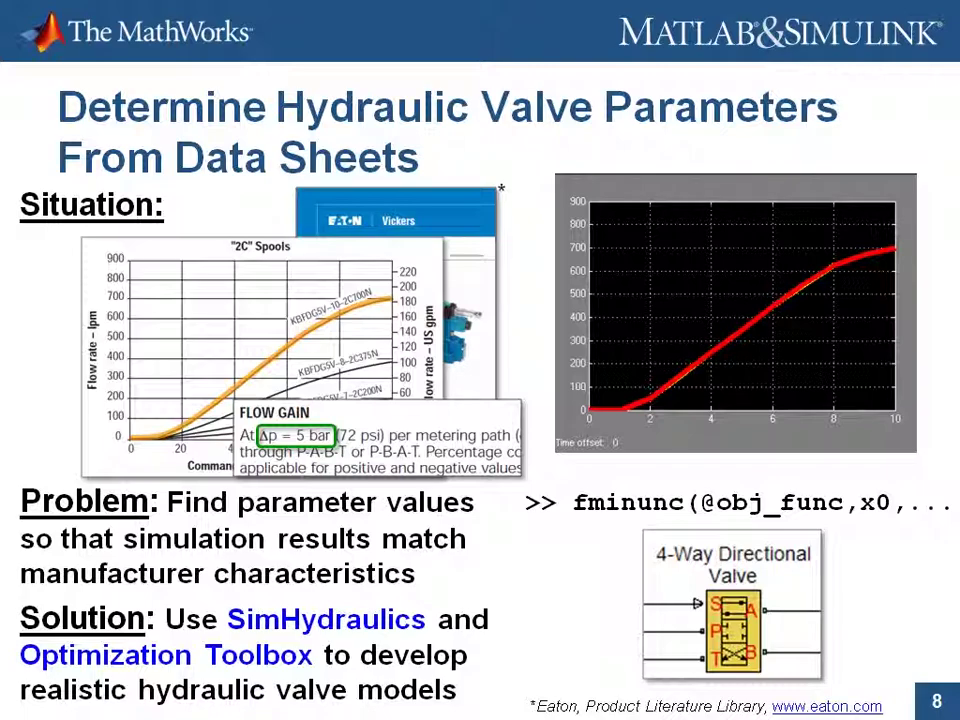
Leave the PowerPoint valve-parameters slide for the valve_testrig_flow_char_4way Simulink model
{"action": "key", "text": "alt+Tab"}
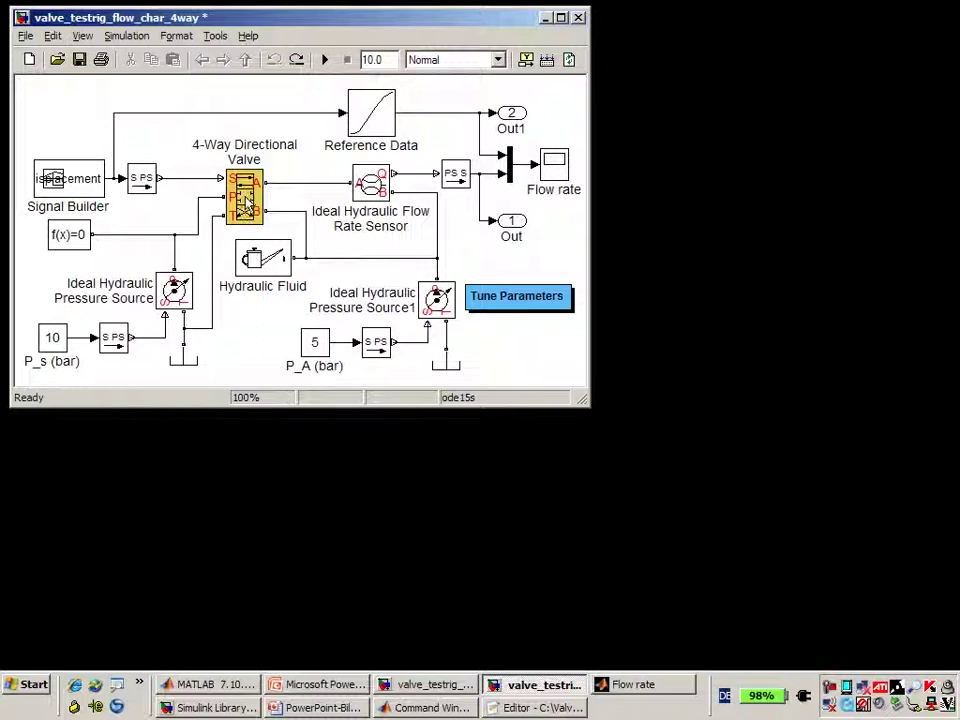
Run the test-rig simulation and point out the Ideal Hydraulic Pressure Source block
{"action": "left_click", "coordinate": [325, 59]}
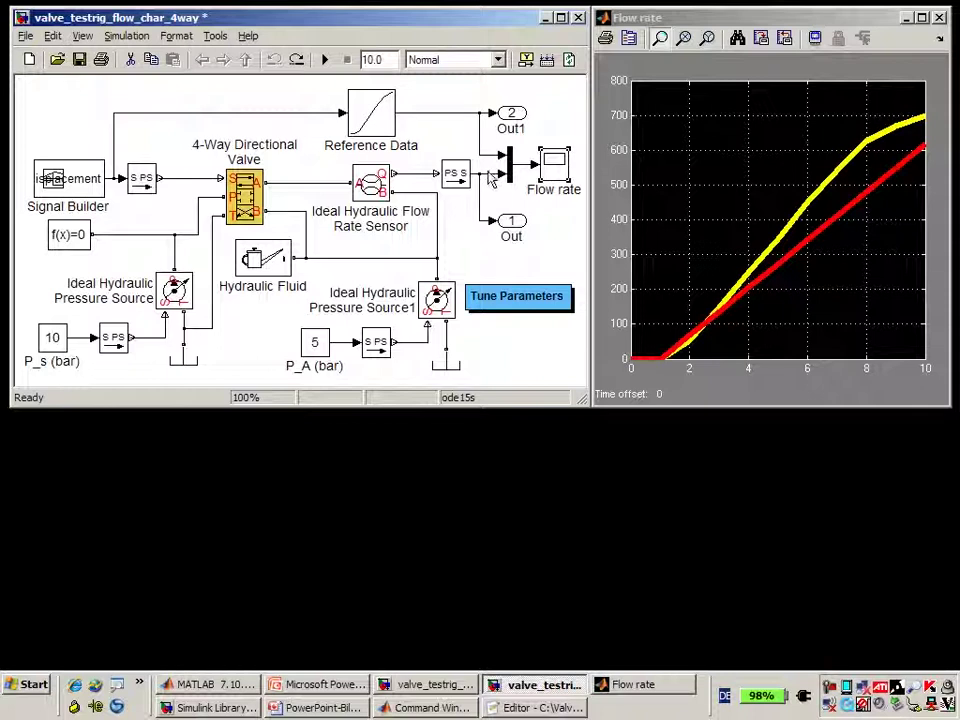
{"action": "left_click", "coordinate": [243, 322]}
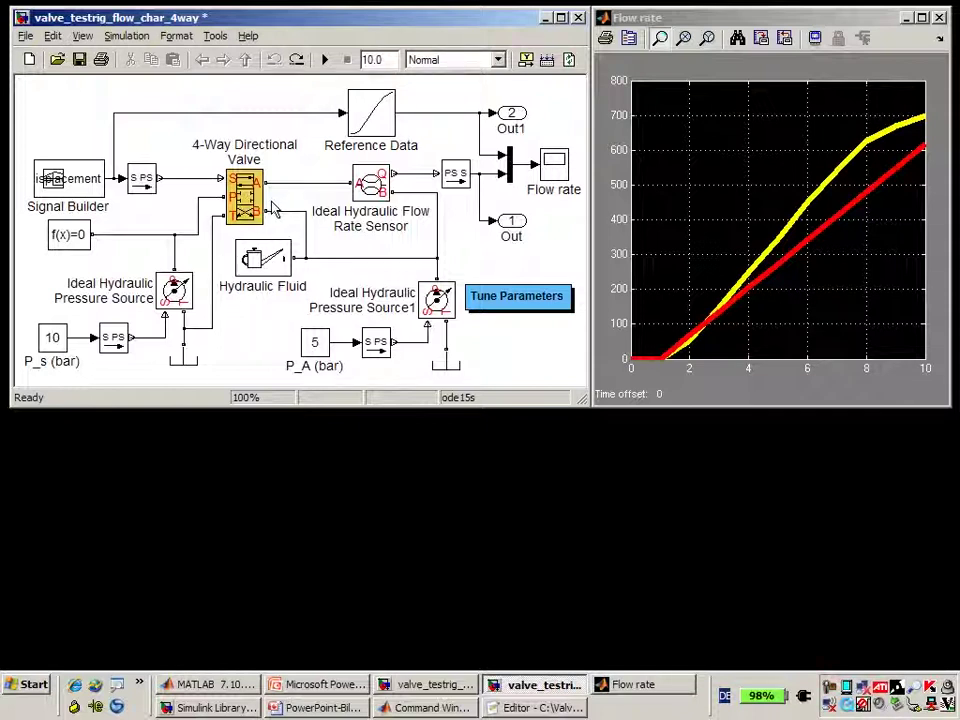
{"action": "left_click", "coordinate": [174, 290]}
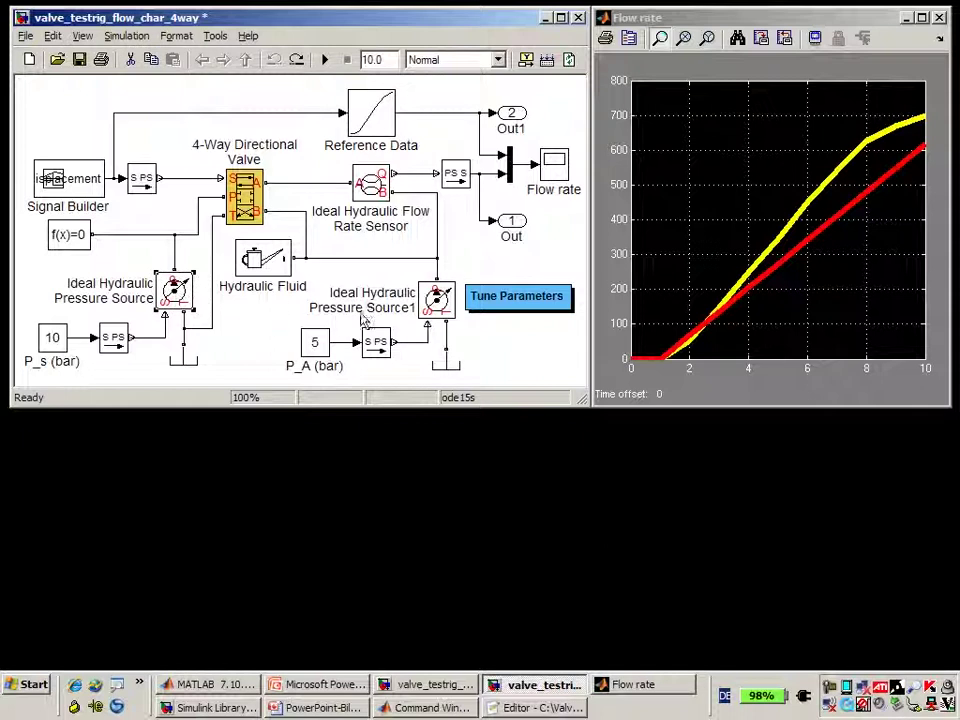
{"action": "left_click", "coordinate": [258, 333]}
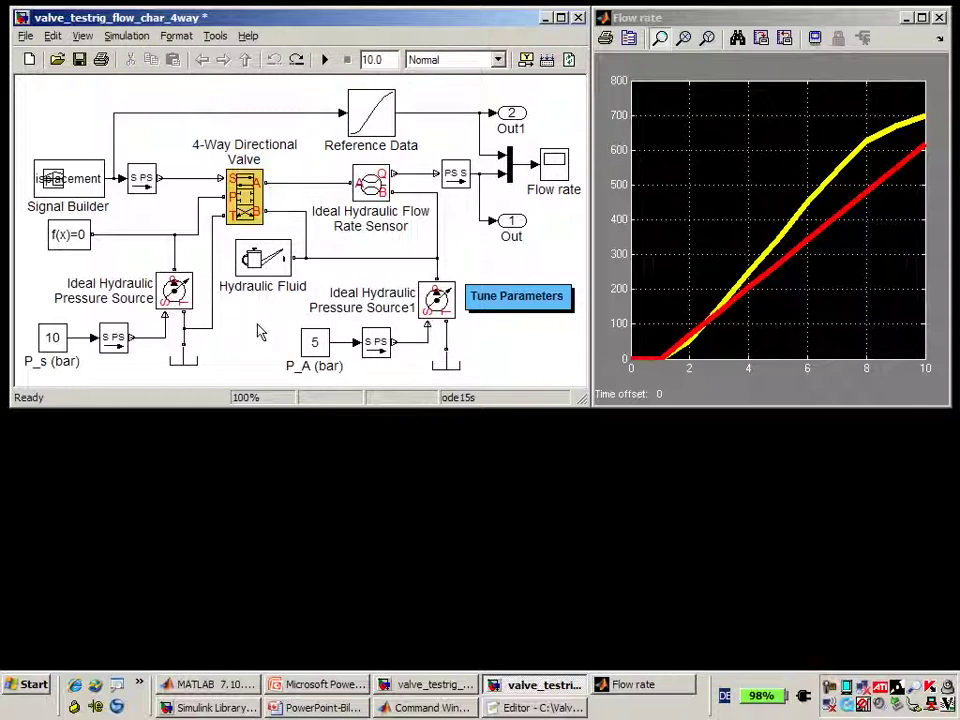
Point out the connection into the valve's left port and open the 4-Way Directional Valve parameters
{"action": "left_click", "coordinate": [207, 204]}
{"action": "left_click", "coordinate": [215, 355]}
{"action": "double_click", "coordinate": [246, 208]}
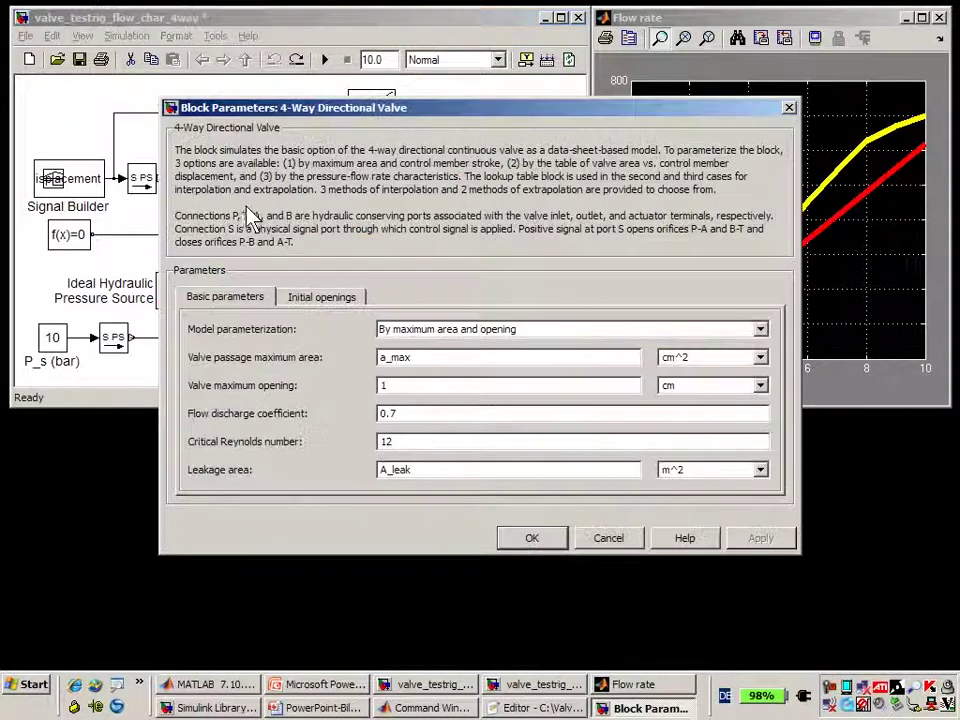
Keep 'By maximum area and opening' with passage area a_max, then view find_valve_param_a_max.m
{"action": "left_click", "coordinate": [761, 331]}
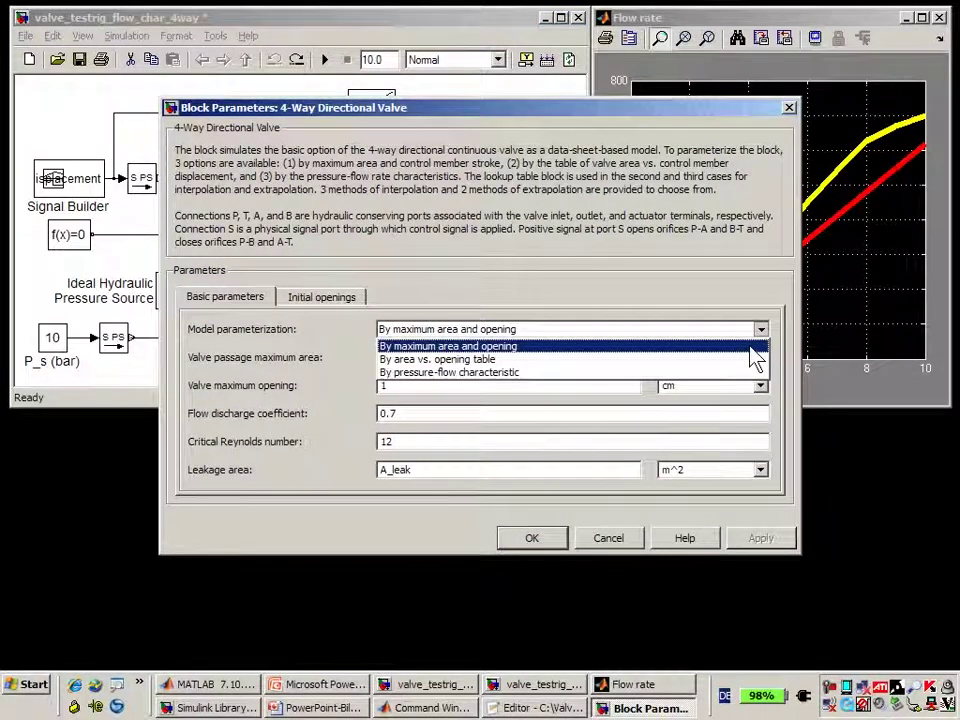
{"action": "left_click", "coordinate": [752, 348]}
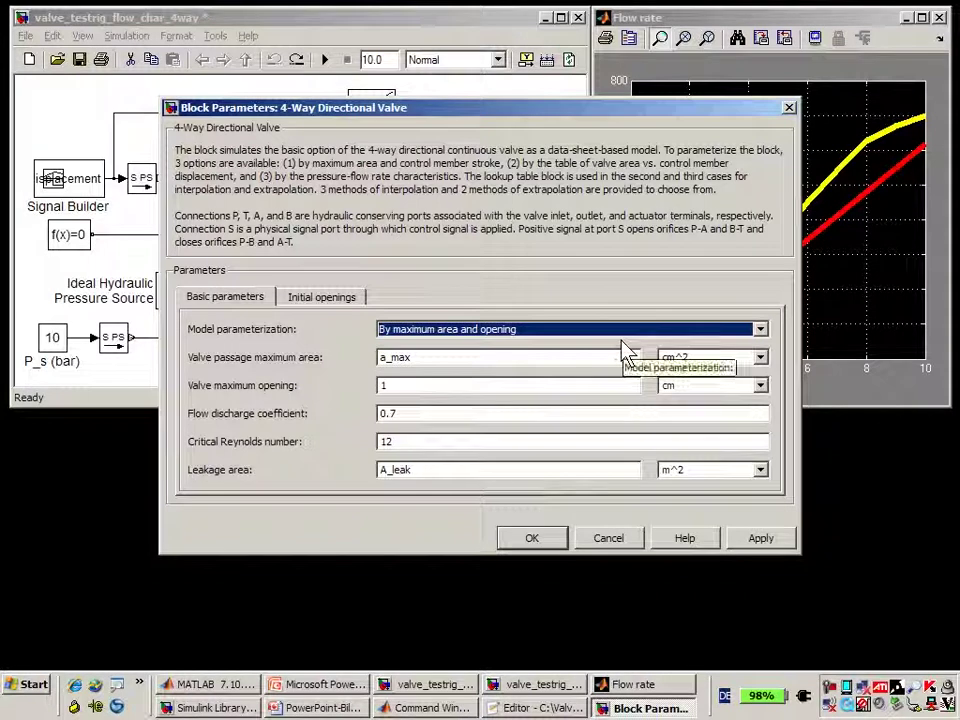
{"action": "double_click", "coordinate": [558, 357]}
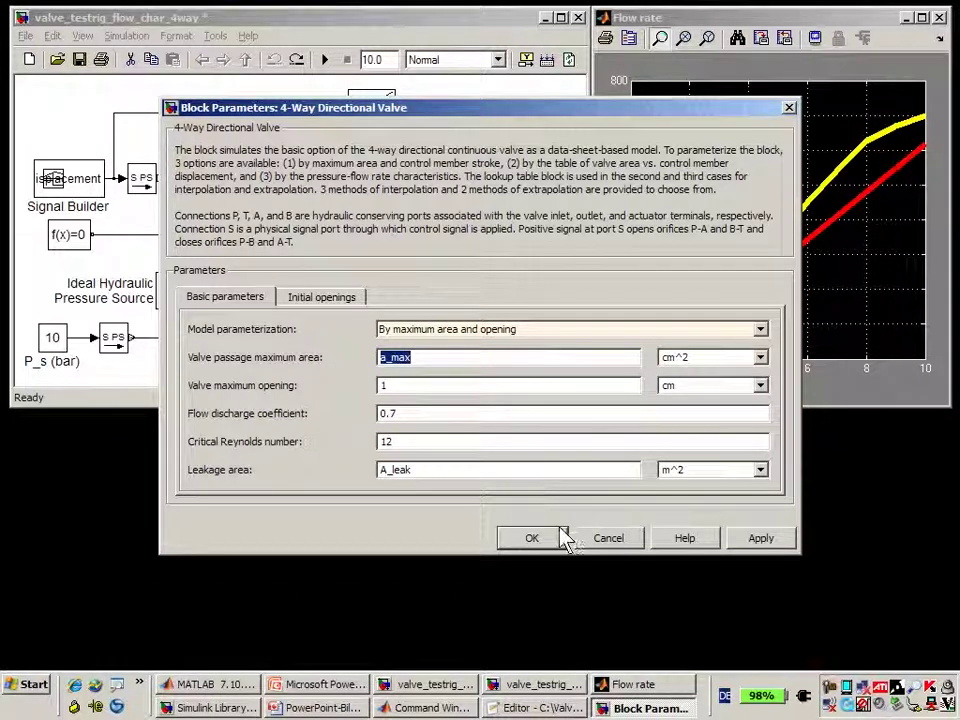
{"action": "left_click", "coordinate": [532, 538]}
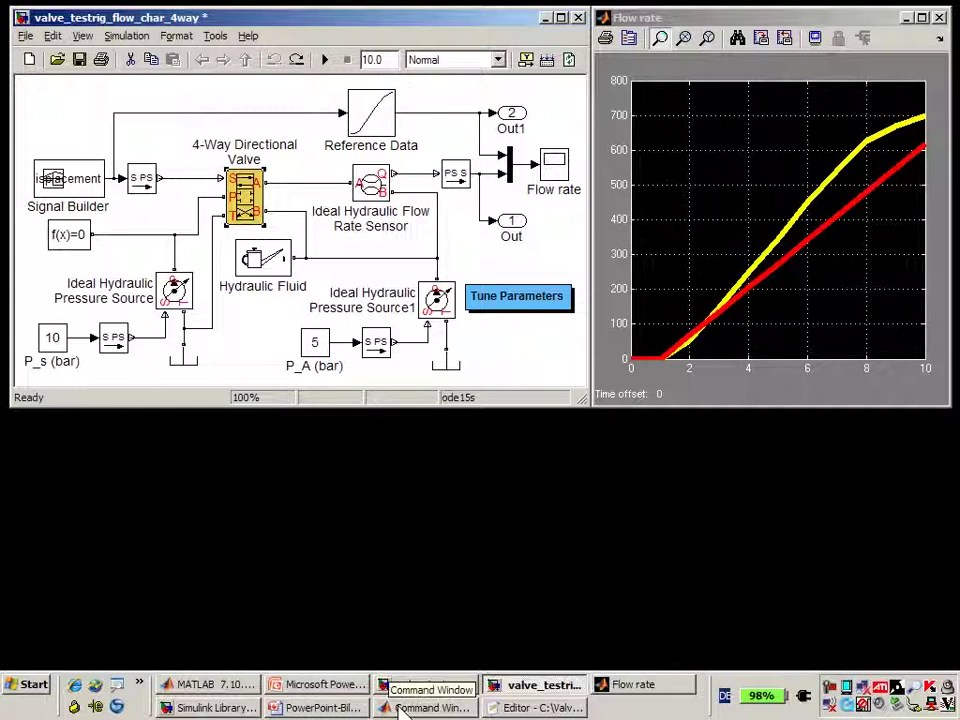
{"action": "left_click", "coordinate": [487, 710]}
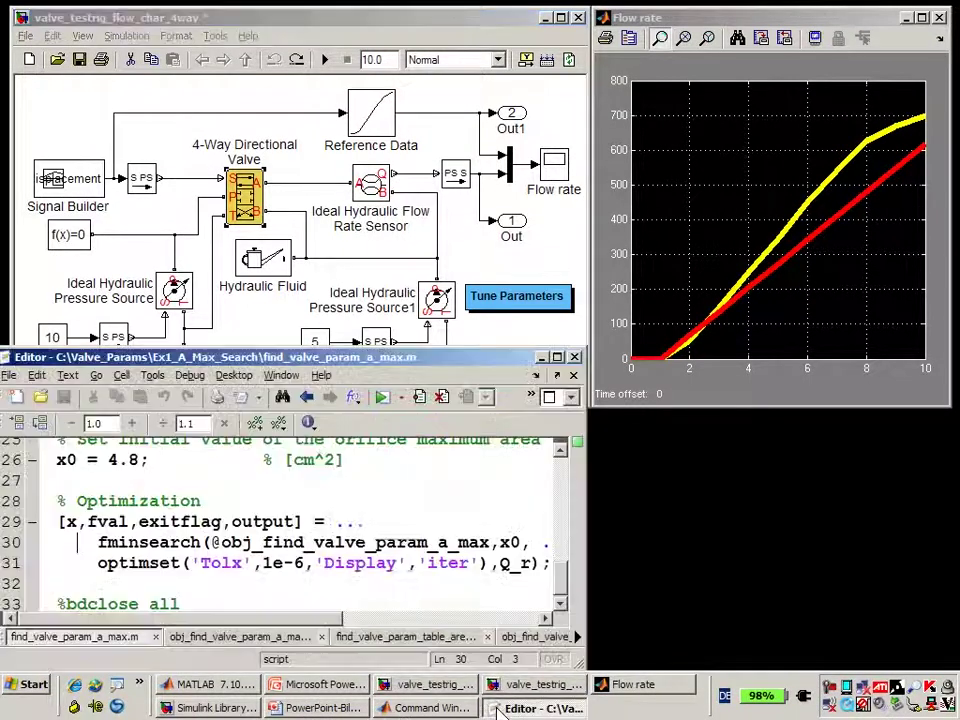
Look up fminsearch help, then open obj_find_valve_param_a_max.m from the script
{"action": "double_click", "coordinate": [145, 542]}
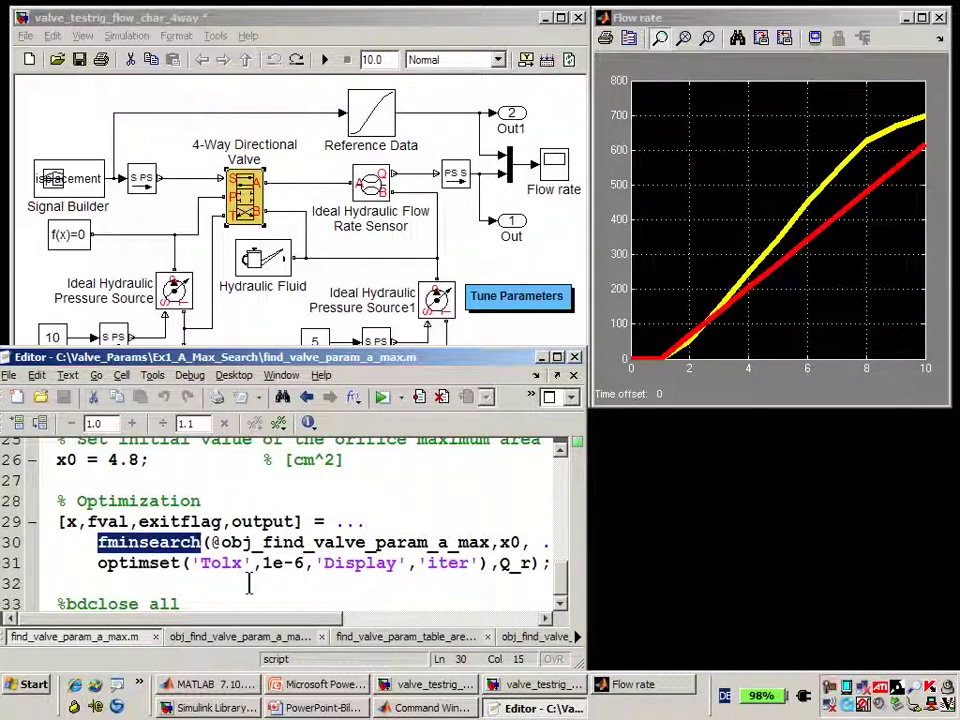
{"action": "key", "text": "F1"}
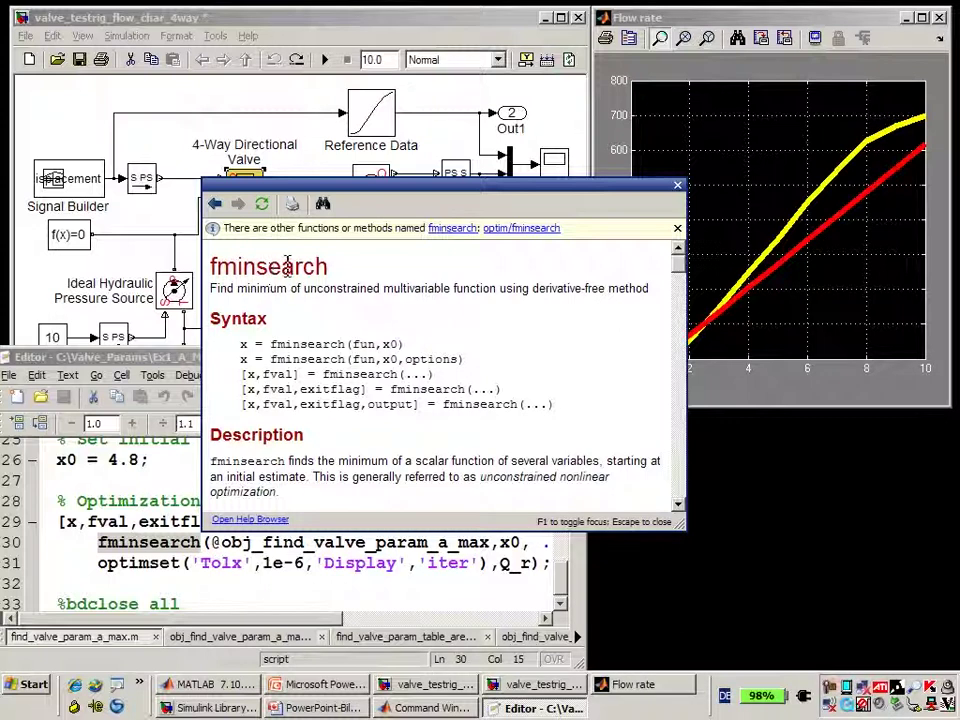
{"action": "left_click", "coordinate": [677, 186]}
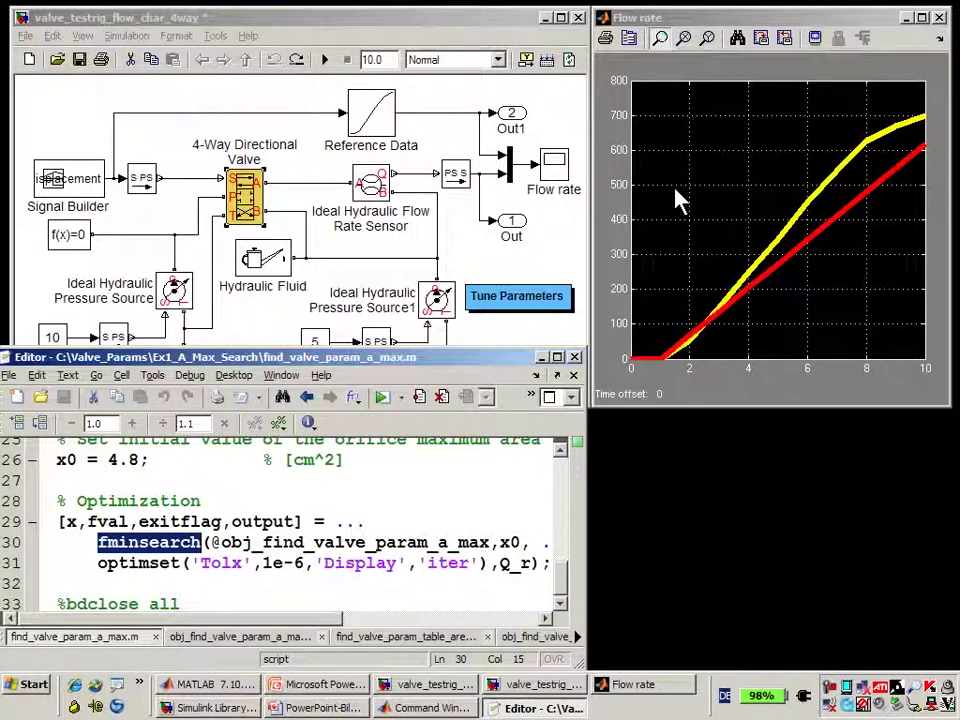
{"action": "double_click", "coordinate": [338, 542]}
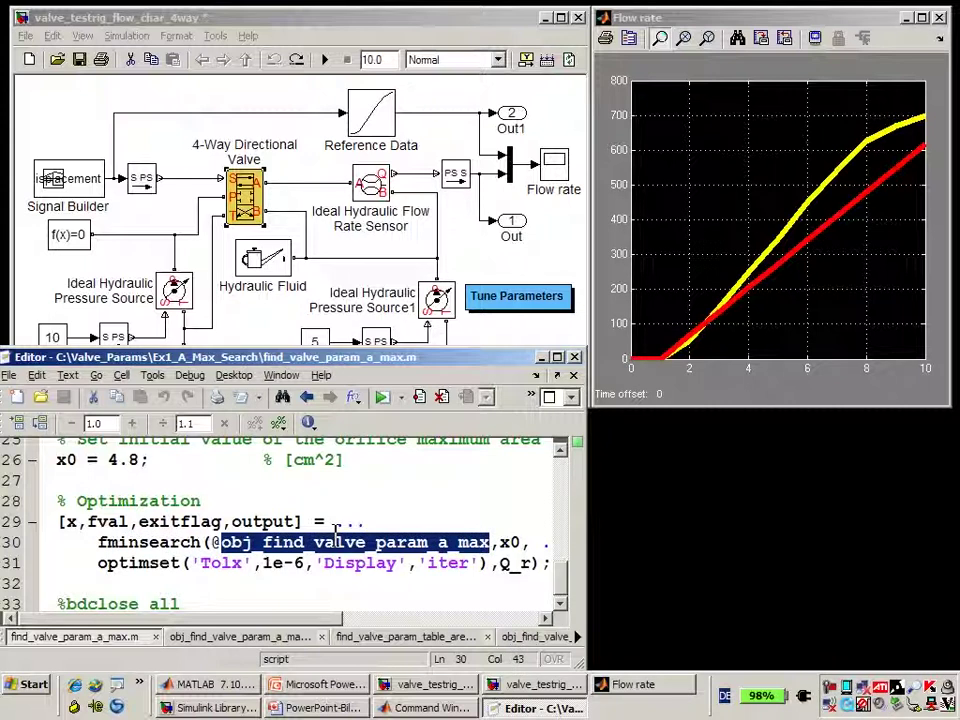
{"action": "key", "text": "ctrl+d"}
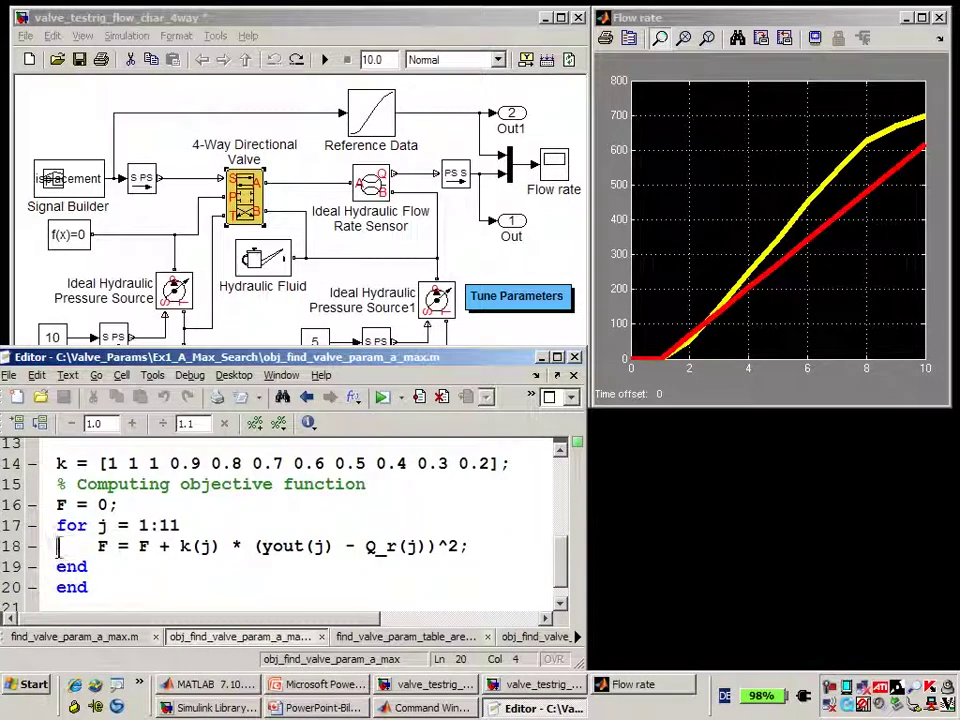
Highlight the weighted squared-error line 18 and the loop count 11 in the objective function
{"action": "left_click_drag", "start_coordinate": [58, 548], "coordinate": [57, 566]}
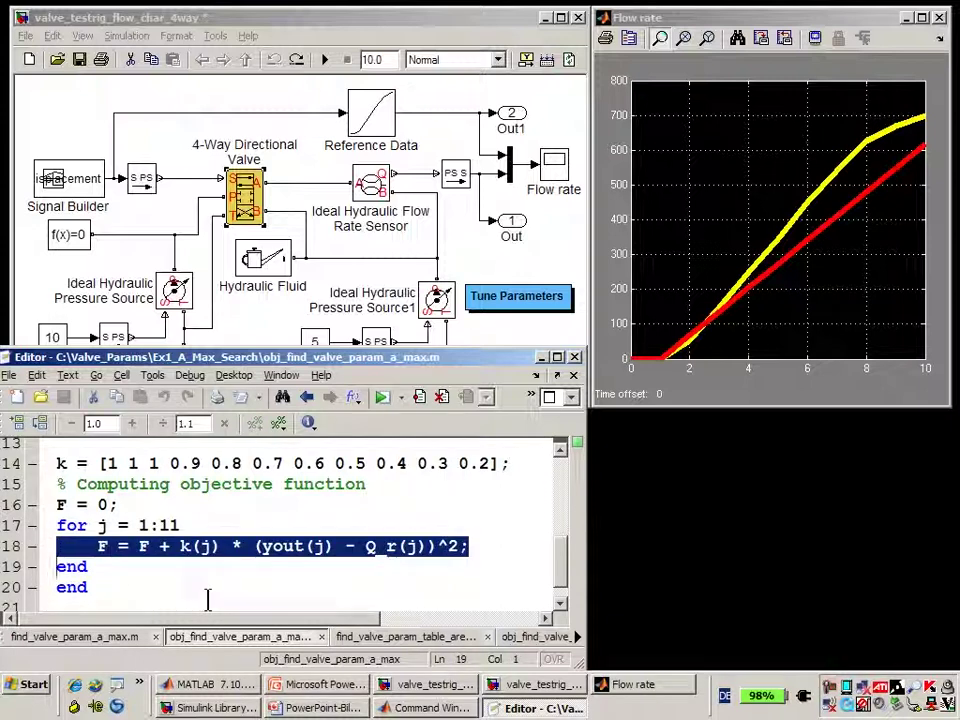
{"action": "left_click", "coordinate": [248, 585]}
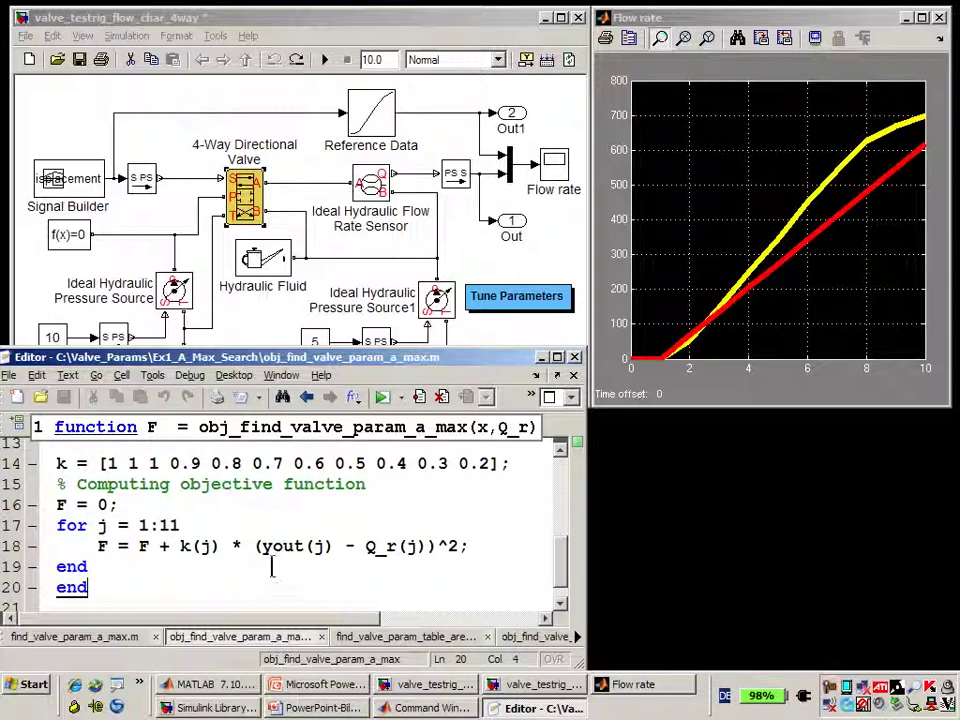
{"action": "double_click", "coordinate": [170, 524]}
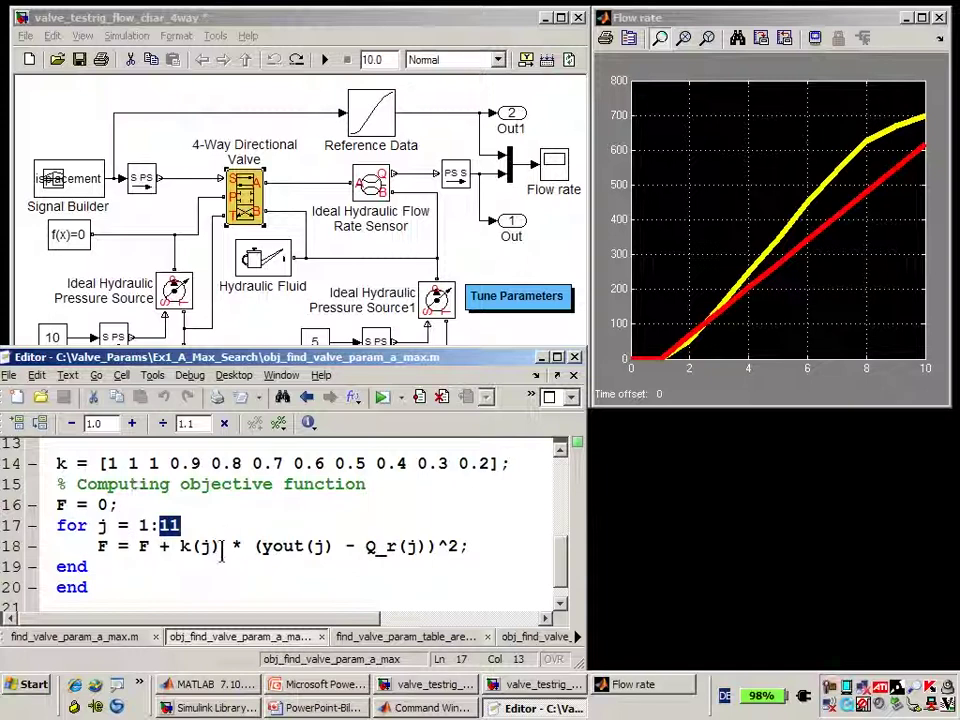
{"action": "key", "text": "Down"}
{"action": "key", "text": "Down"}
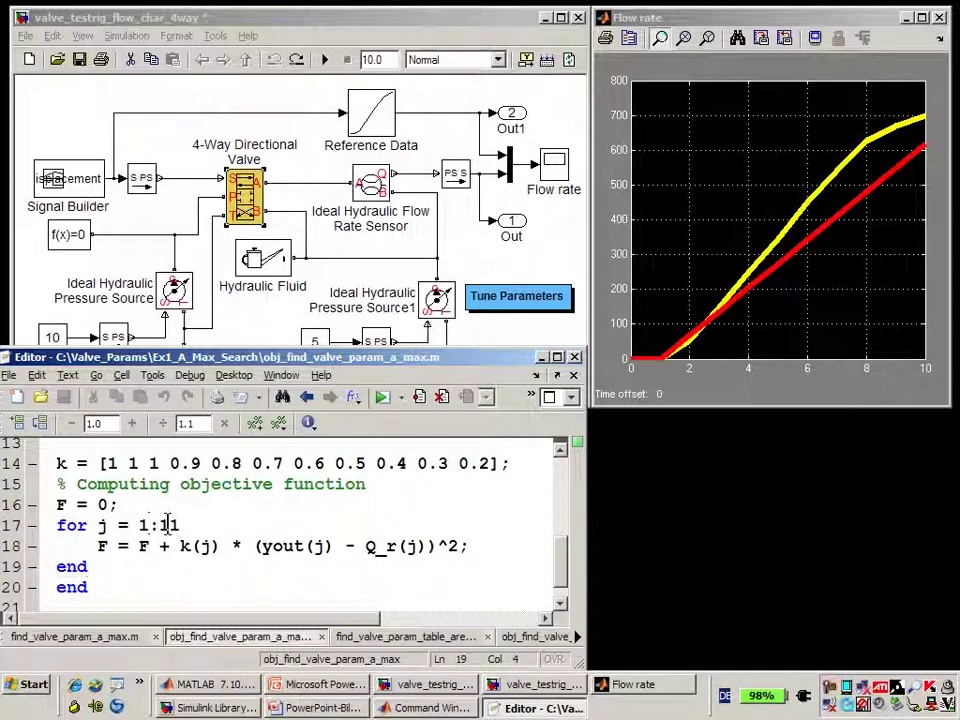
Highlight yout(j) - Q_r(j), the k(j) weight and weight vector k, then return to the model
{"action": "left_click_drag", "start_coordinate": [284, 546], "coordinate": [376, 546]}
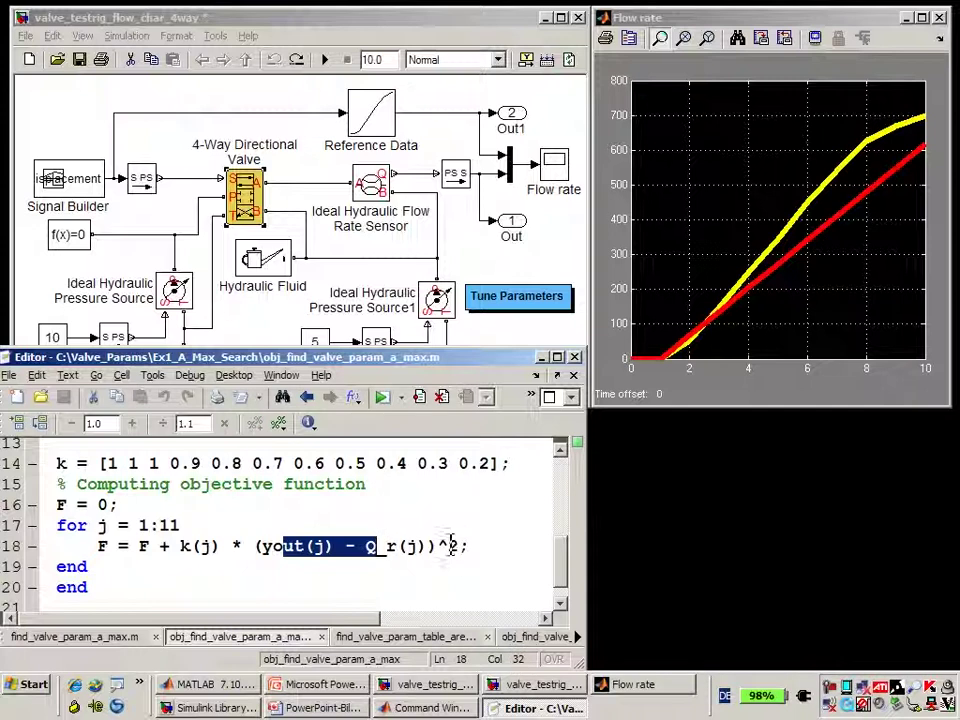
{"action": "left_click_drag", "start_coordinate": [180, 546], "coordinate": [200, 546]}
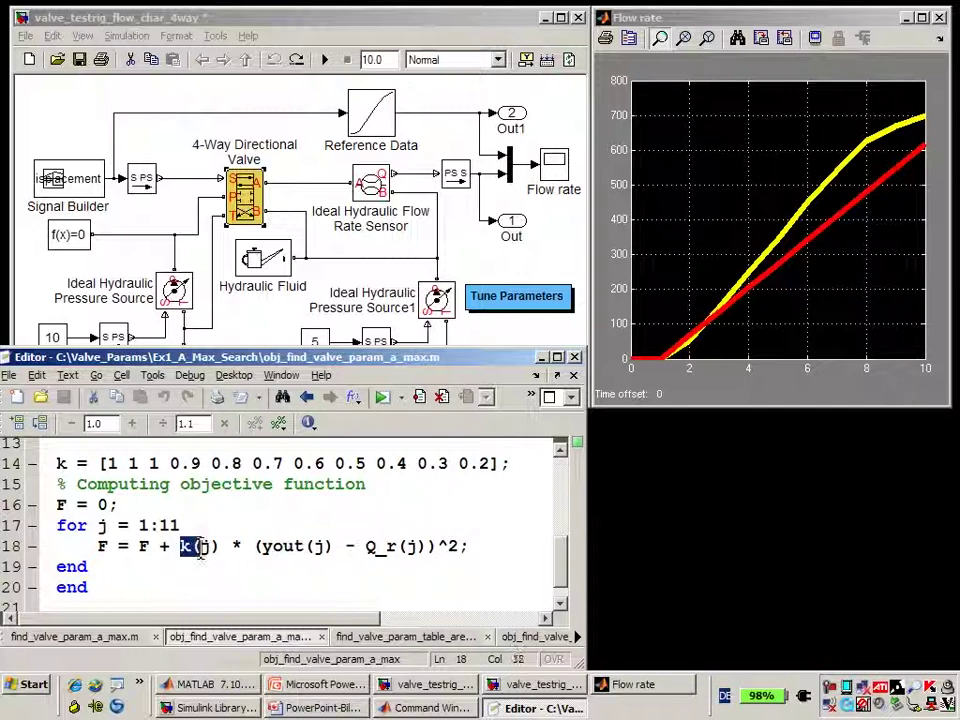
{"action": "left_click", "coordinate": [56, 463]}
{"action": "key", "text": "shift+Down"}
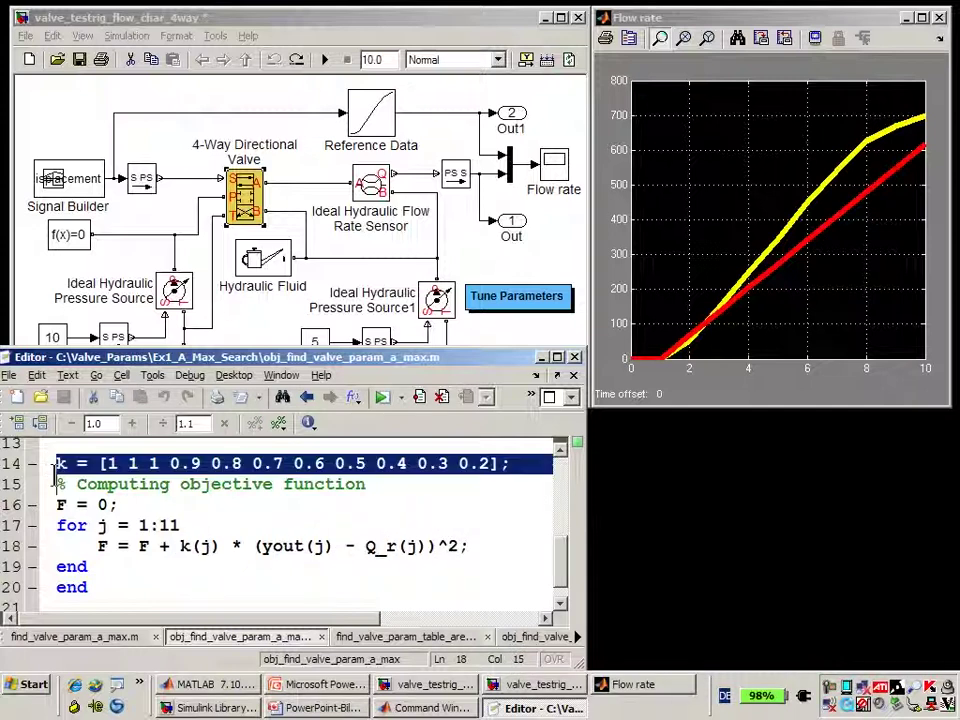
{"action": "left_click", "coordinate": [173, 510]}
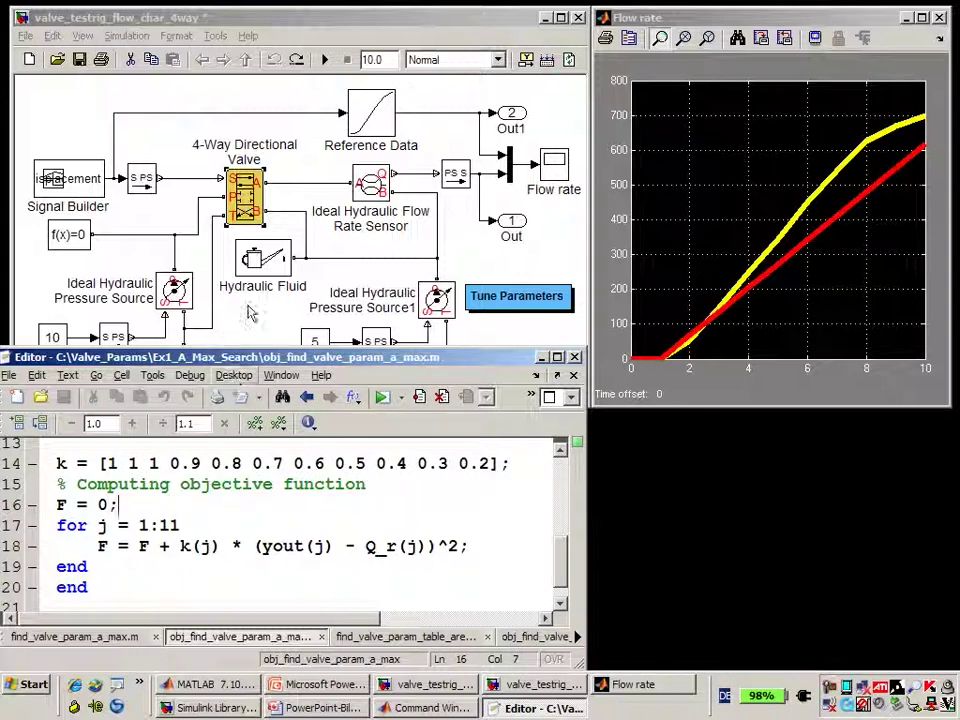
{"action": "left_click", "coordinate": [250, 322]}
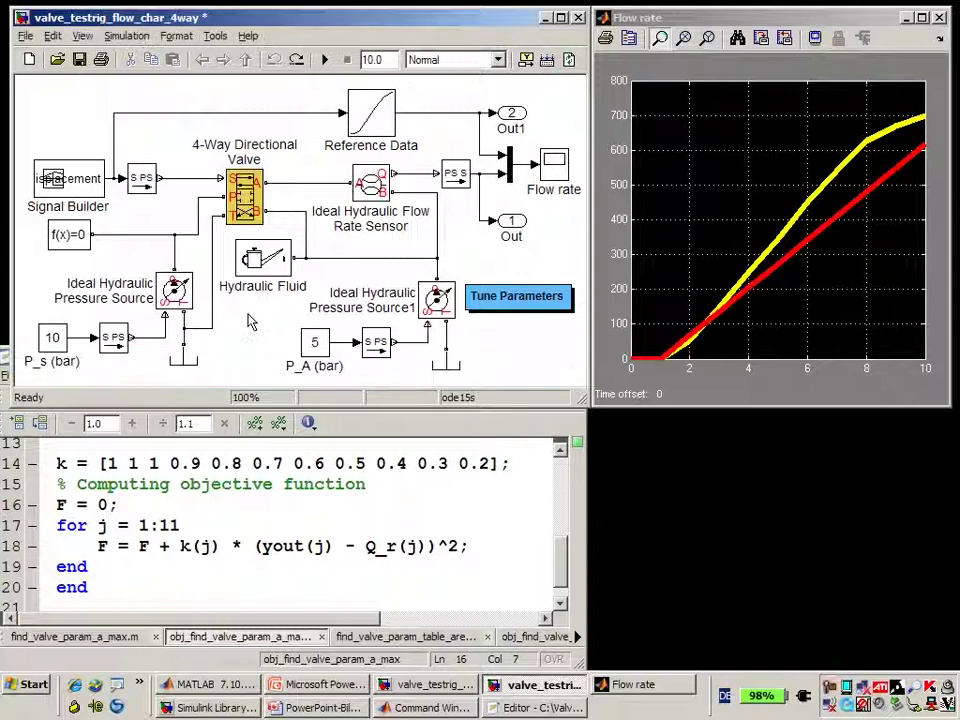
Run the linear-relationship optimization from Tune Parameters until it terminates at 3559.6 after 22 iterations
{"action": "double_click", "coordinate": [516, 296]}
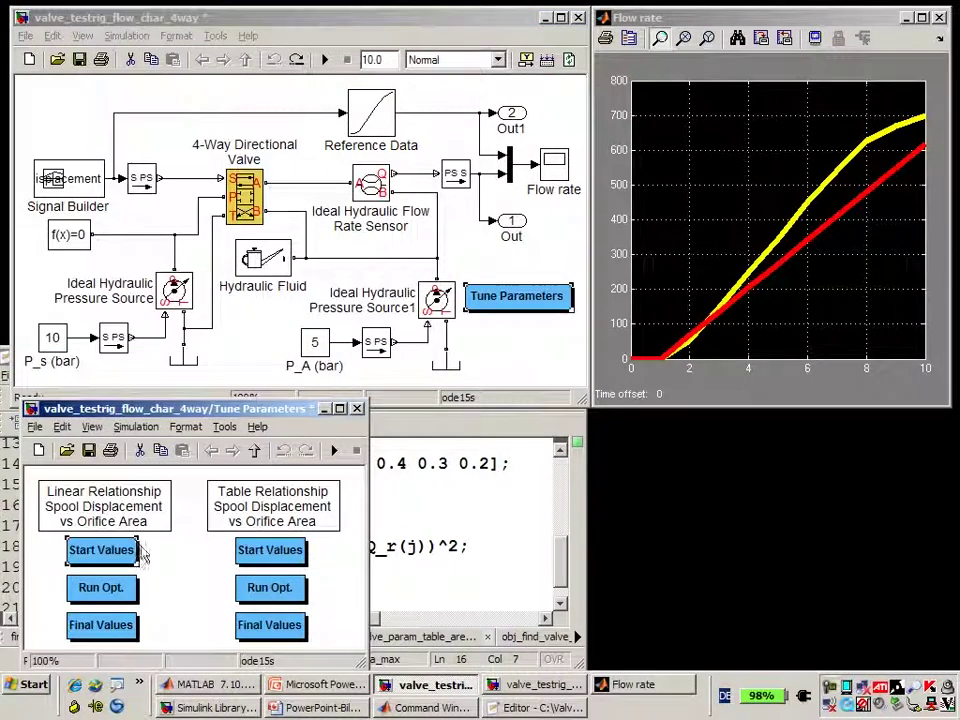
{"action": "left_click", "coordinate": [110, 590]}
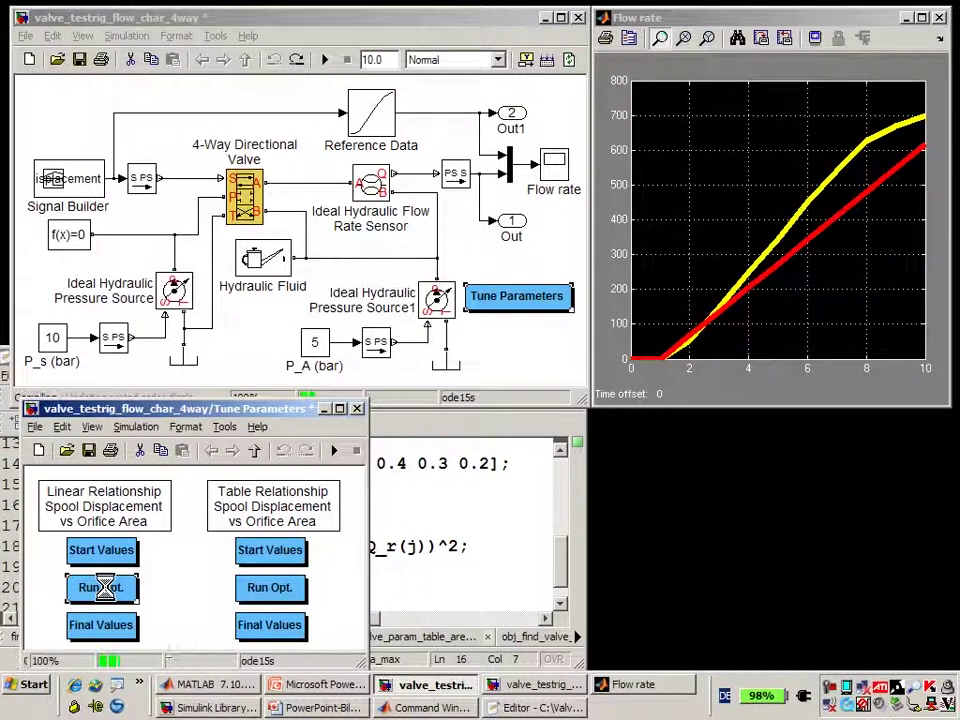
{"action": "left_click", "coordinate": [412, 708]}
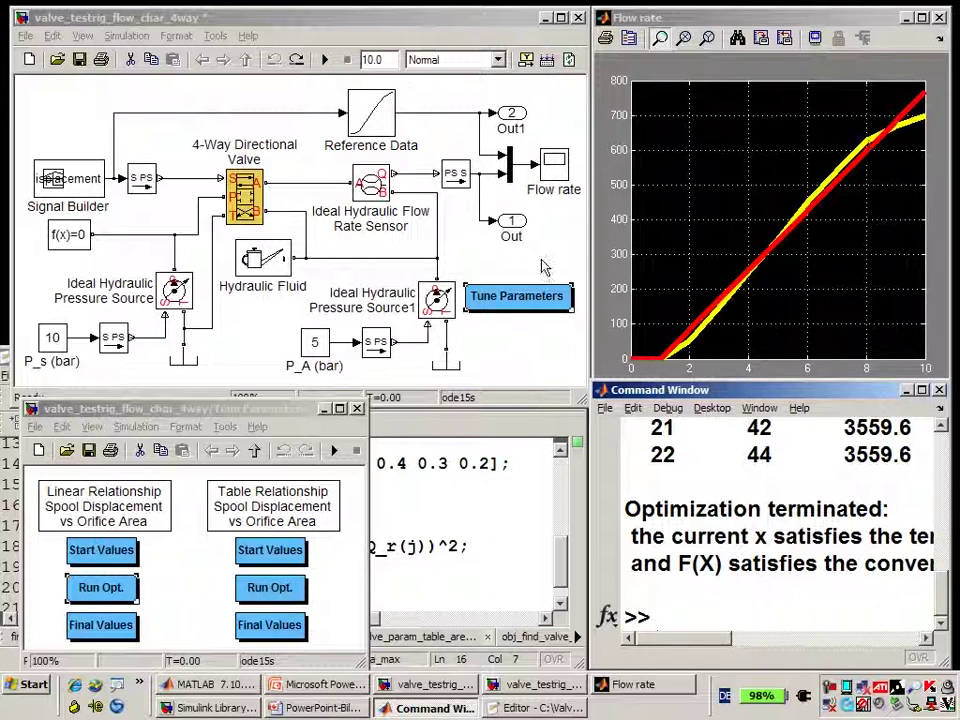
Switch the valve to 'By area vs. opening table' with passage areas [0 a_1 … a_10] cm^2
{"action": "double_click", "coordinate": [249, 206]}
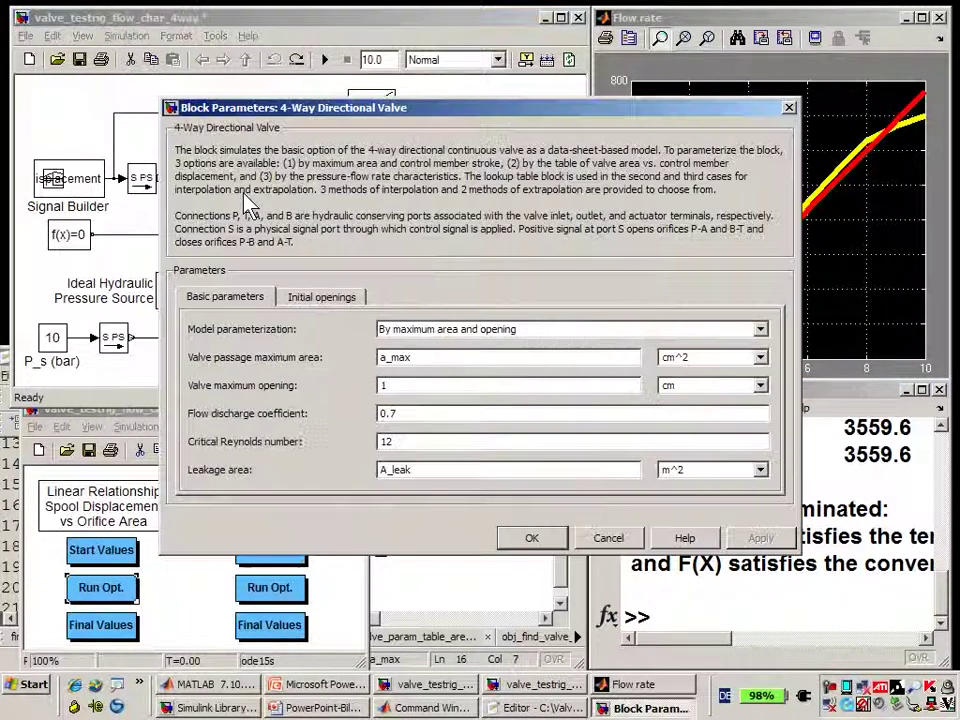
{"action": "left_click", "coordinate": [757, 329]}
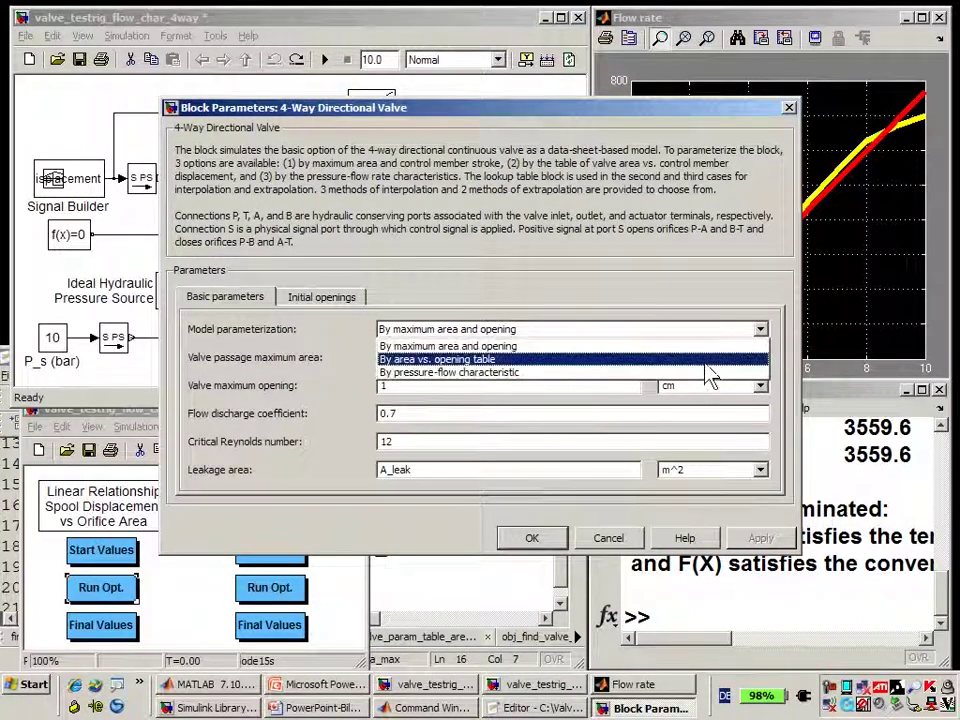
{"action": "left_click", "coordinate": [706, 362]}
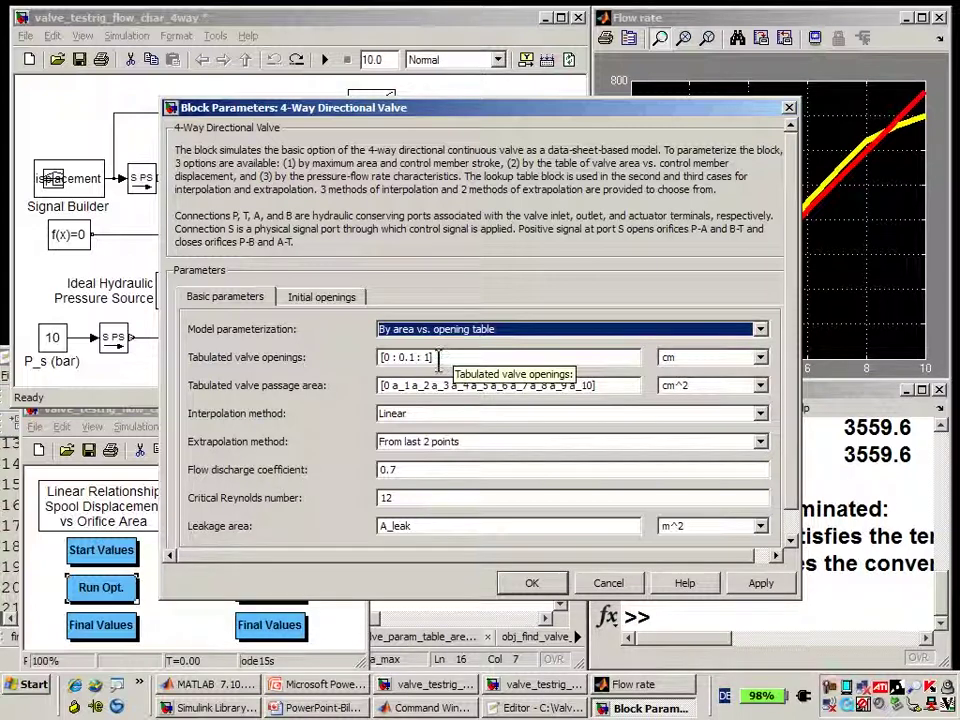
{"action": "key", "text": "Tab"}
{"action": "key", "text": "Tab"}
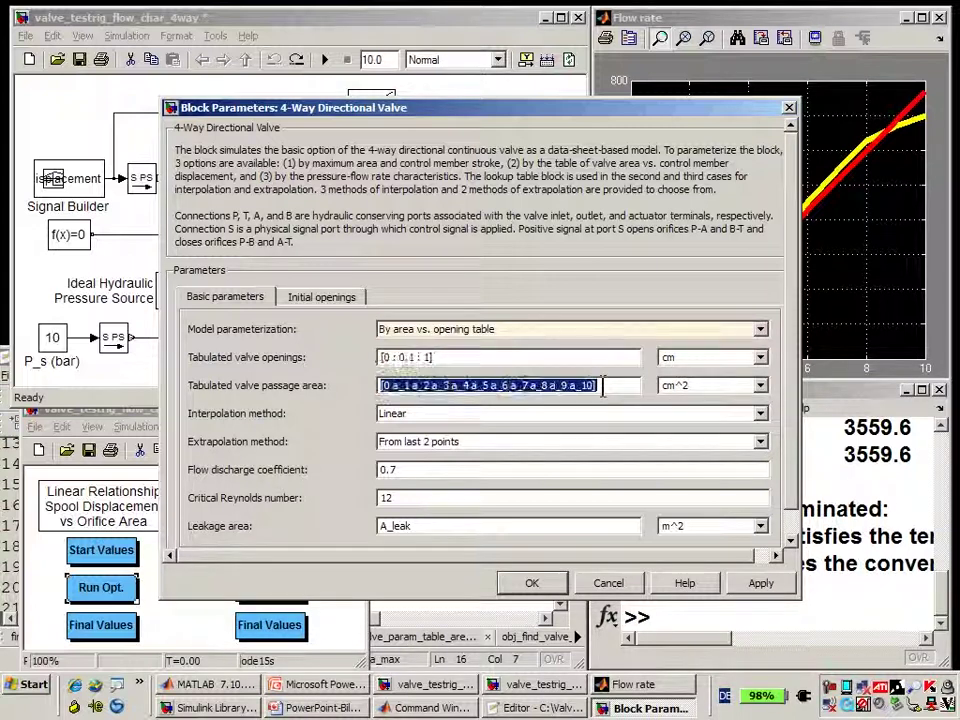
{"action": "left_click", "coordinate": [515, 385]}
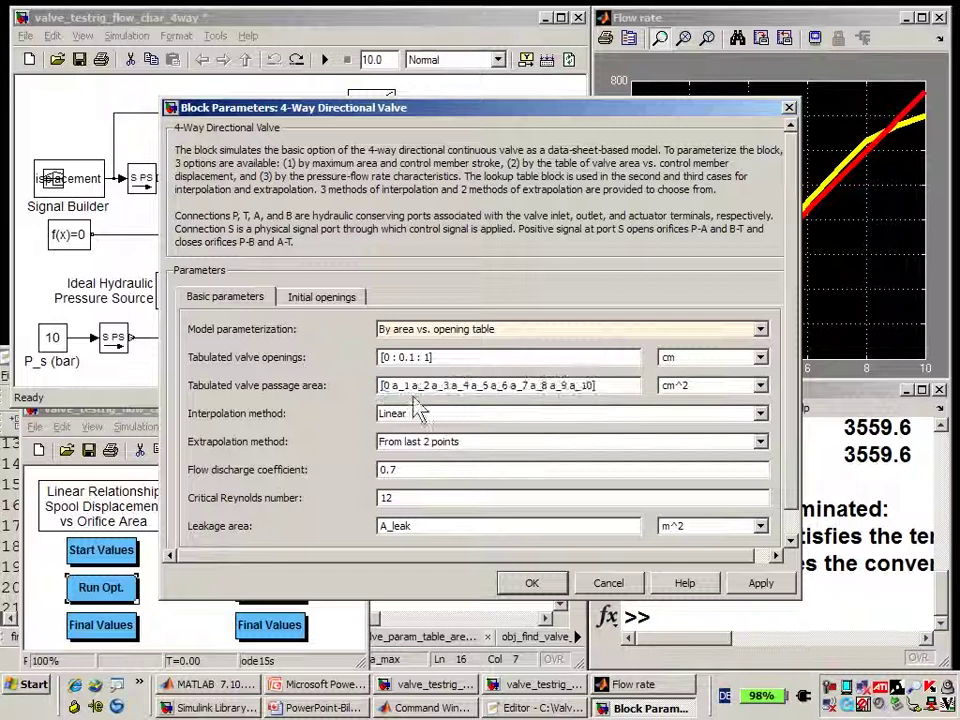
{"action": "left_click_drag", "start_coordinate": [395, 390], "coordinate": [590, 395]}
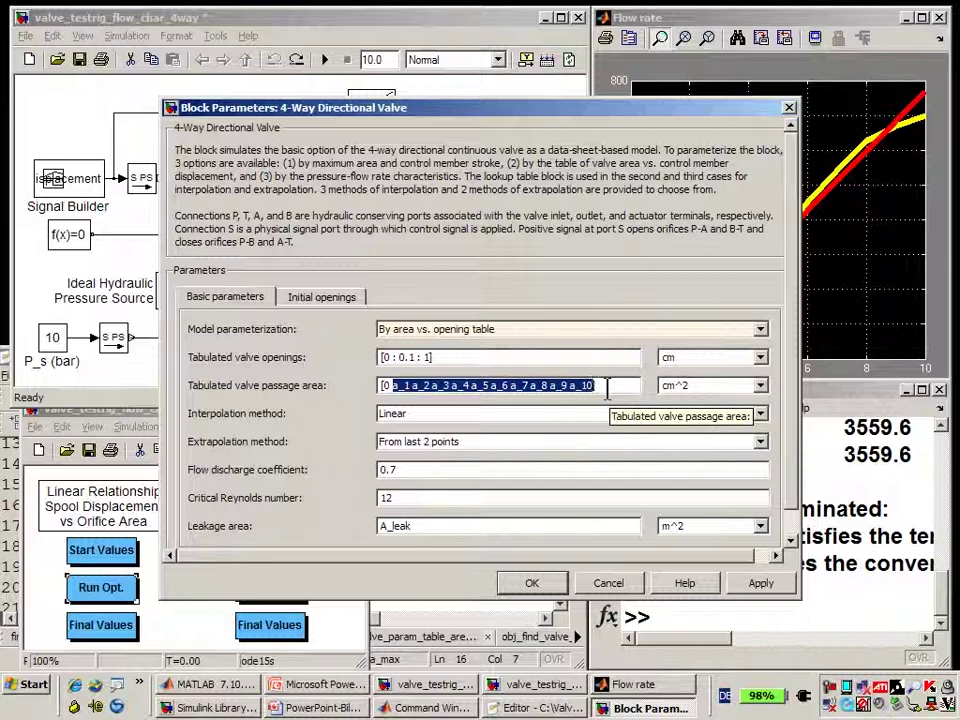
{"action": "left_click", "coordinate": [549, 586]}
Show the table-area optimization script and look up help for fminunc
{"action": "left_click", "coordinate": [507, 571]}
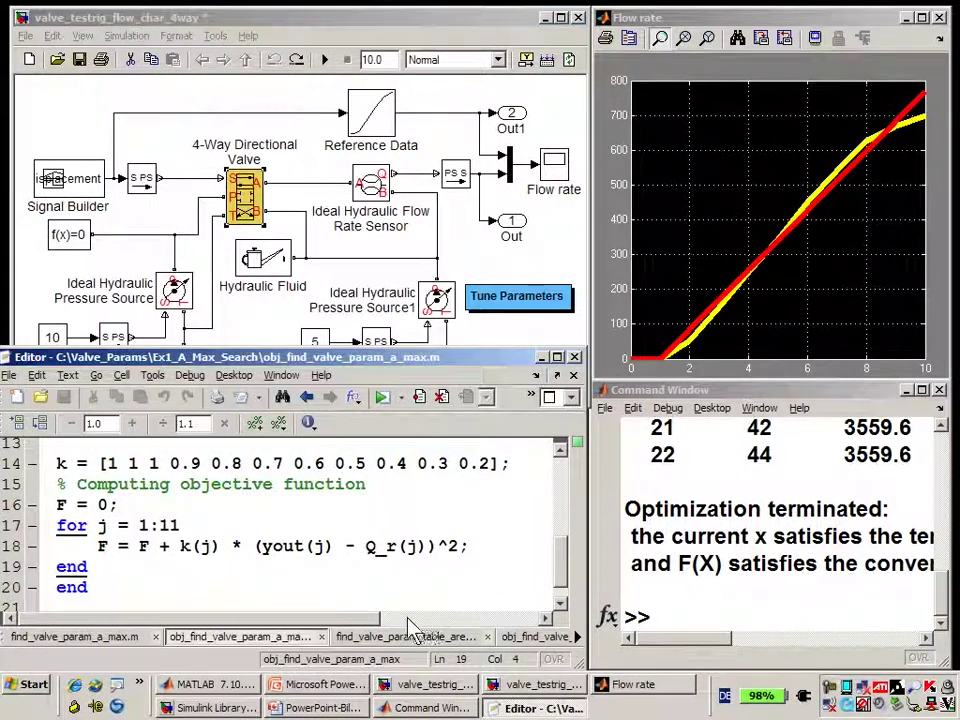
{"action": "left_click", "coordinate": [392, 640]}
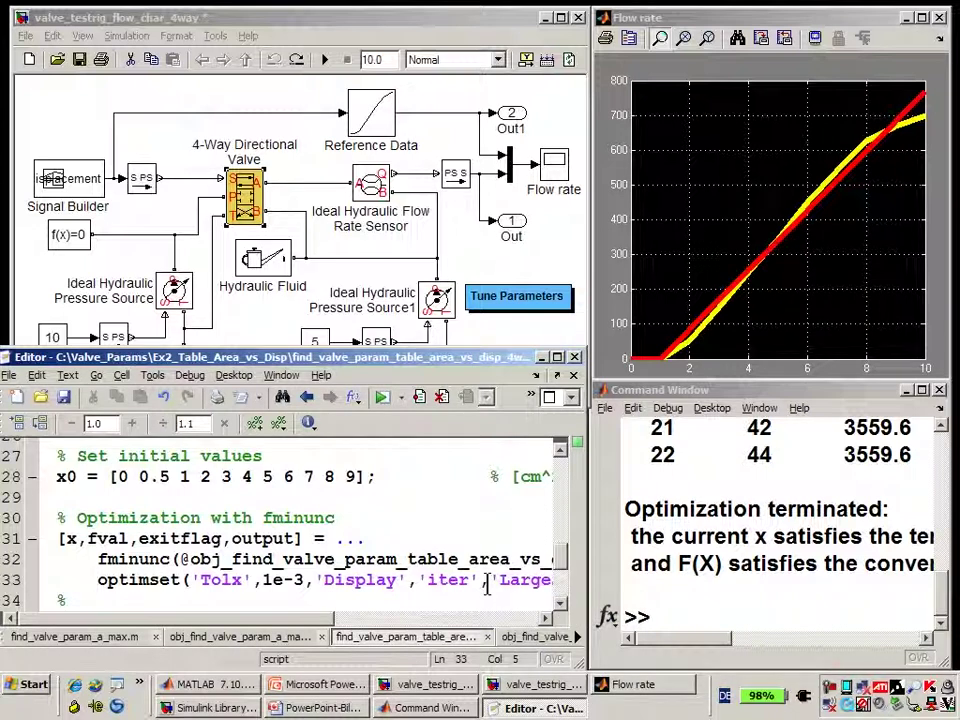
{"action": "double_click", "coordinate": [131, 560]}
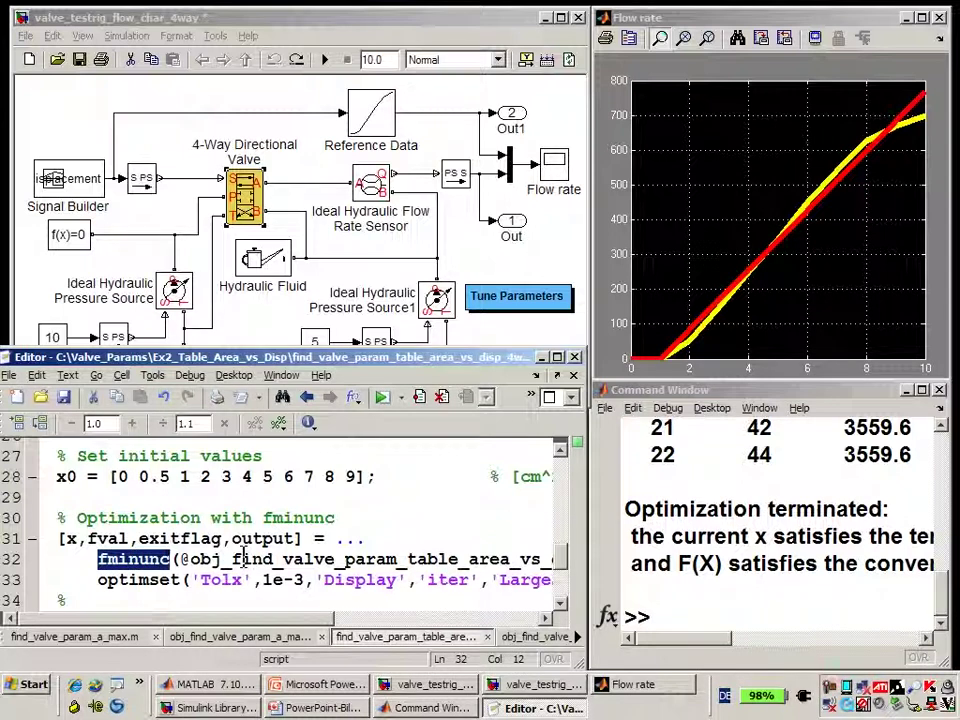
{"action": "key", "text": "F1"}
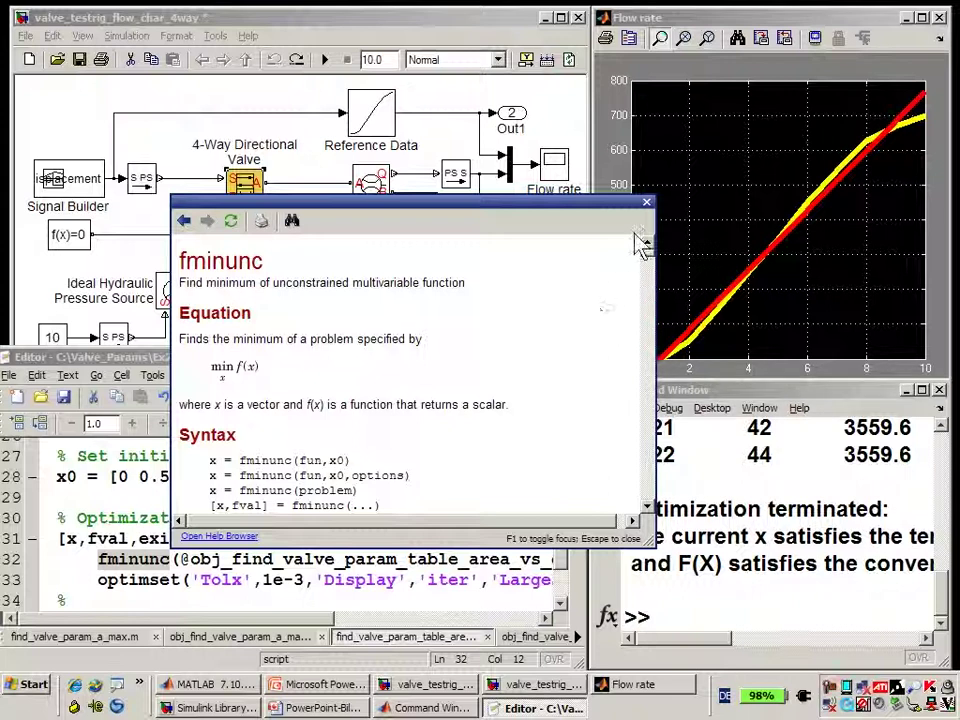
{"action": "left_click", "coordinate": [646, 204]}
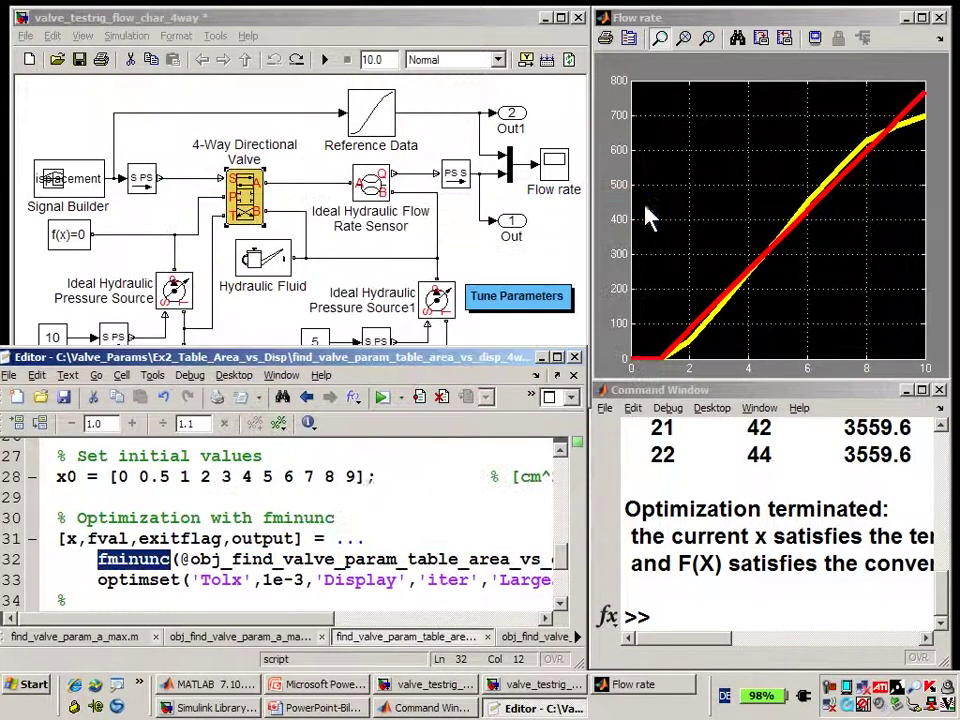
Open obj_find_valve_param_table_area_vs_disp_4way.m, recheck the valve parameters, and open Tune Parameters
{"action": "double_click", "coordinate": [336, 558]}
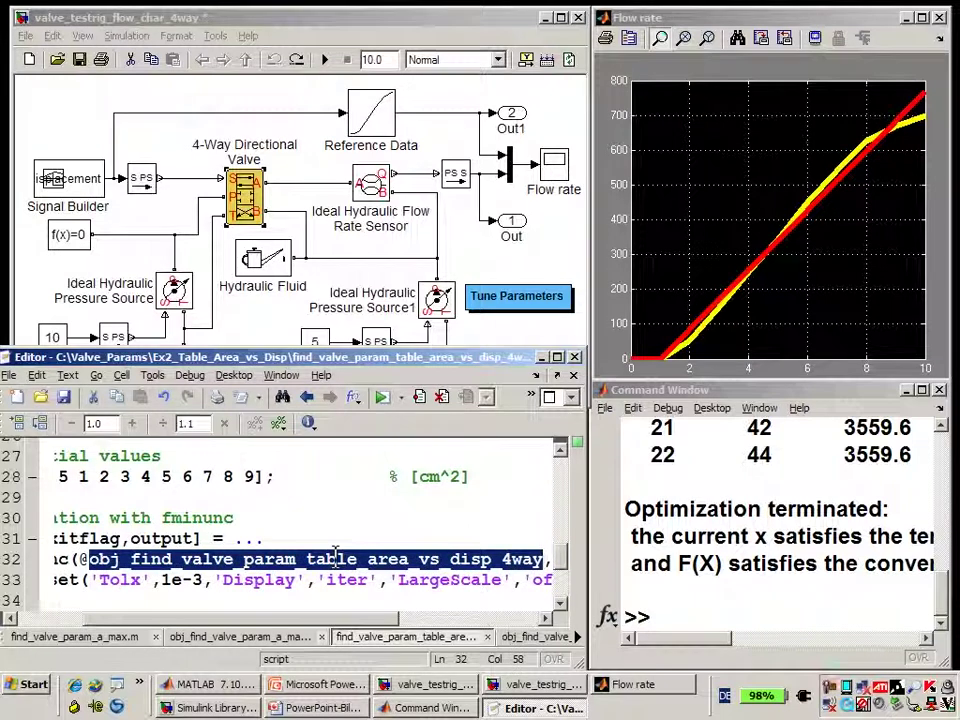
{"action": "key", "text": "ctrl+d"}
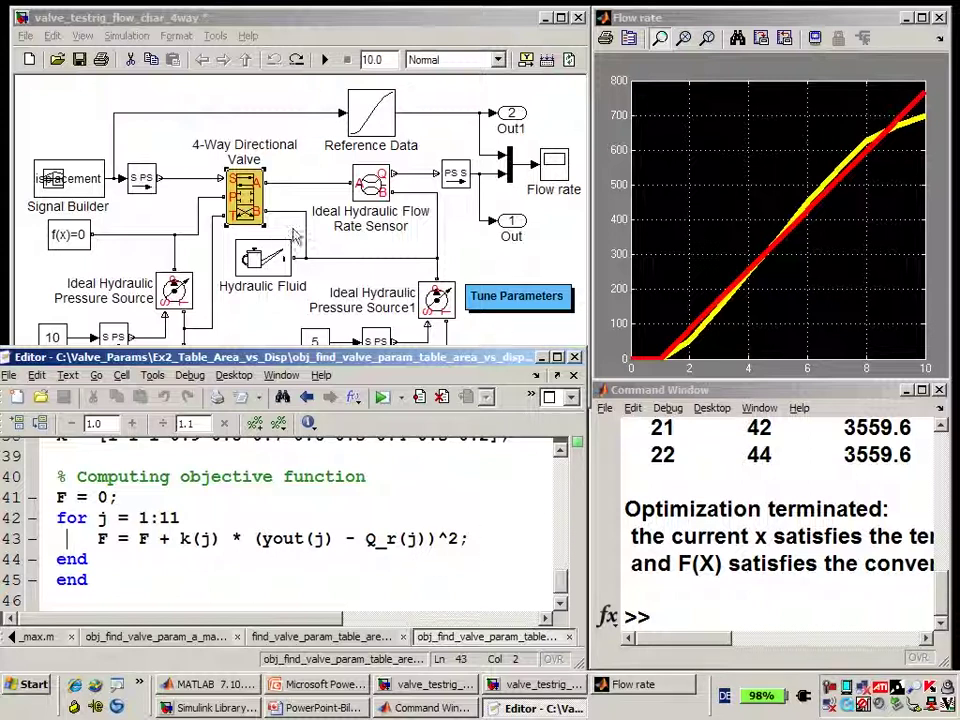
{"action": "double_click", "coordinate": [232, 182]}
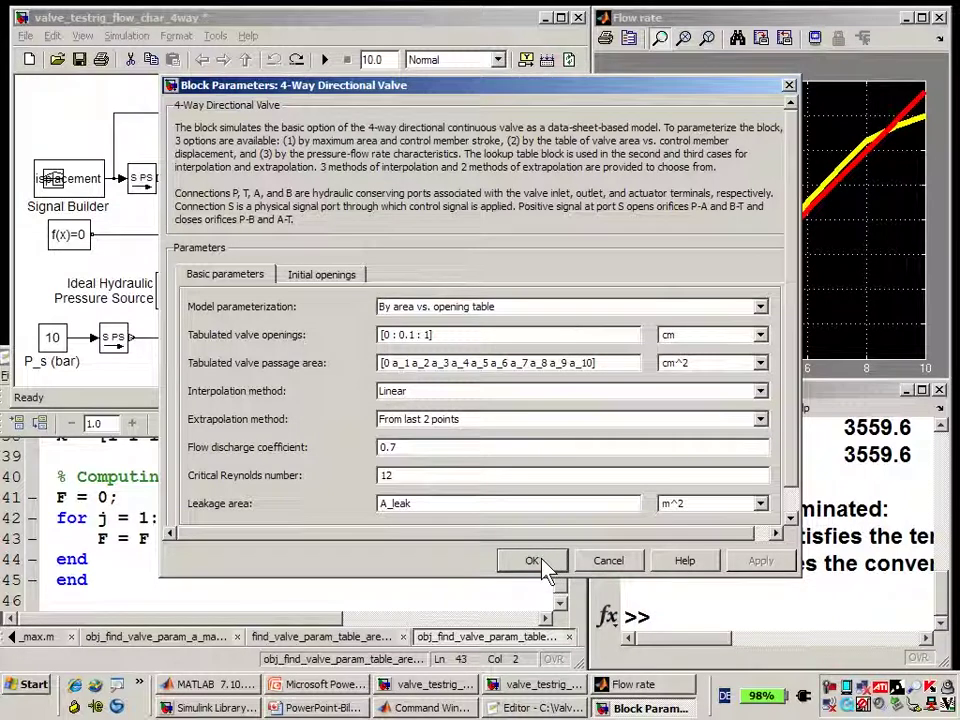
{"action": "left_click", "coordinate": [533, 561]}
{"action": "double_click", "coordinate": [512, 300]}
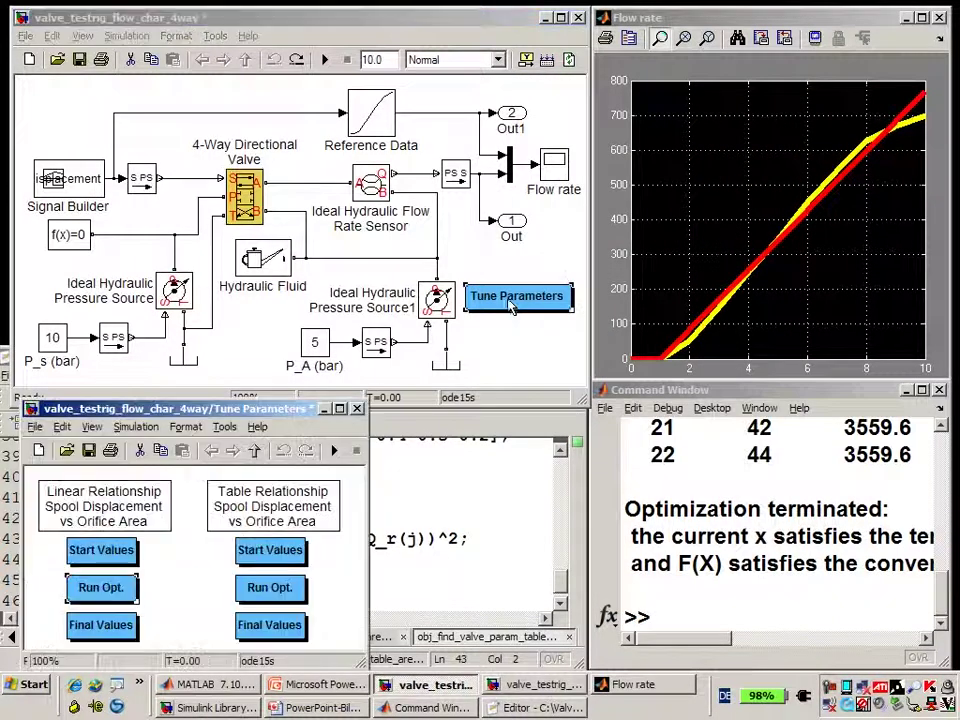
Start the table-relationship optimization with the right Run Opt. button
{"action": "left_click", "coordinate": [278, 588]}
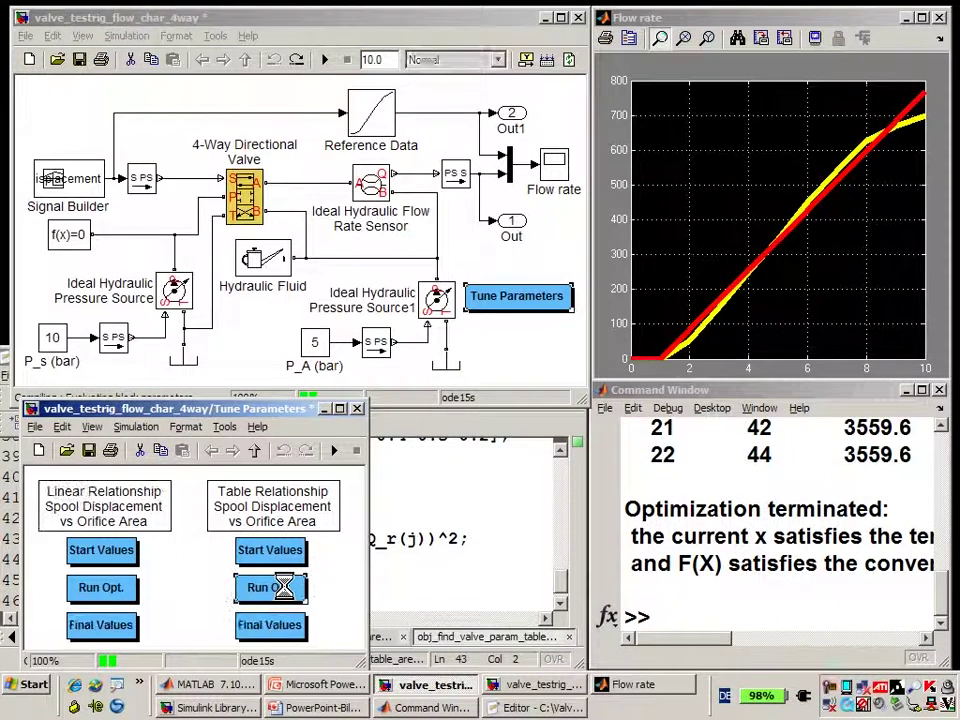